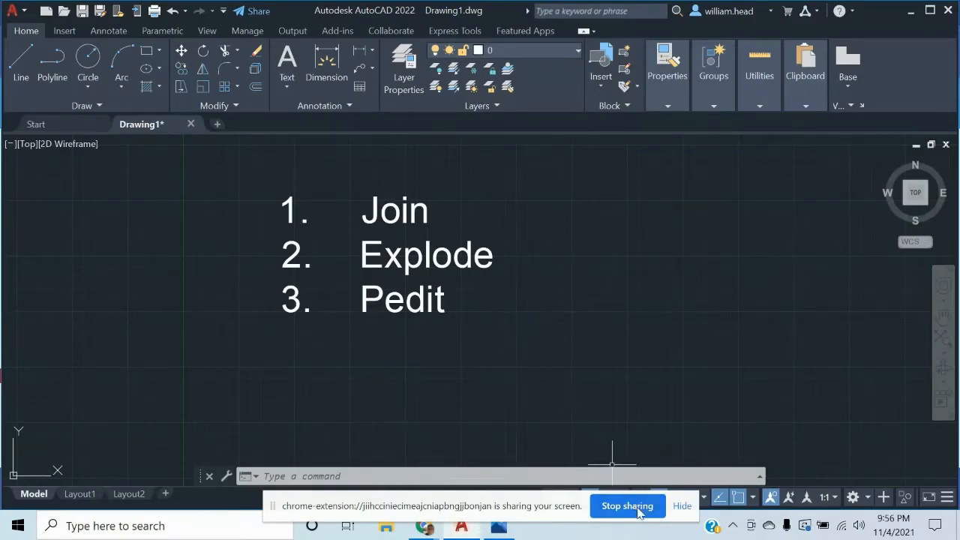
click(634, 507)
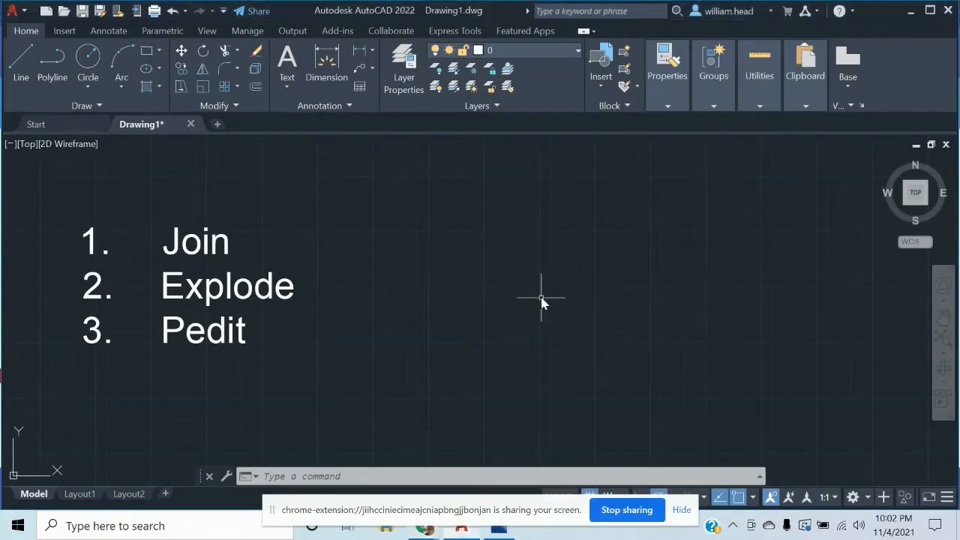
Draw a closed parallelogram with the Line command beside the text list, with a bottom edge about 63 units long
text(l)
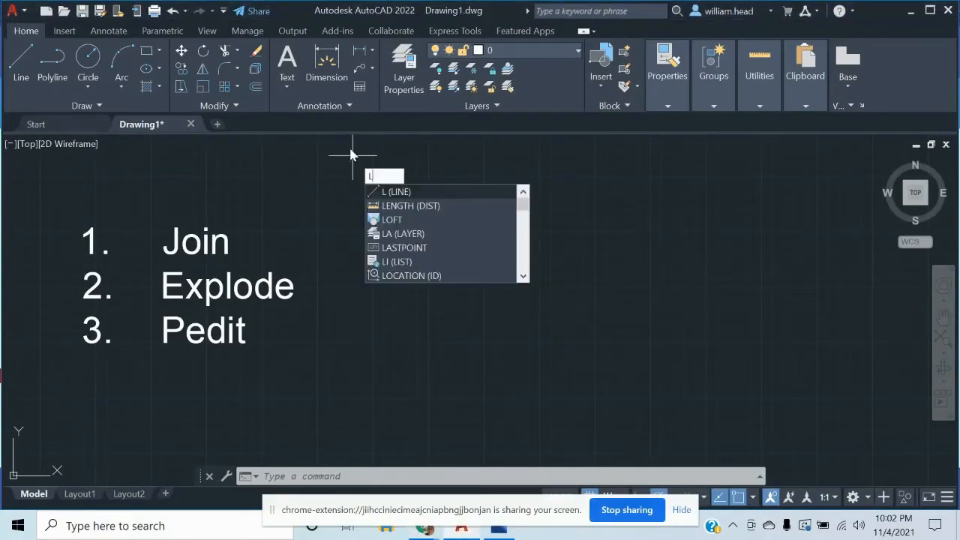
key(Return)
click(432, 350)
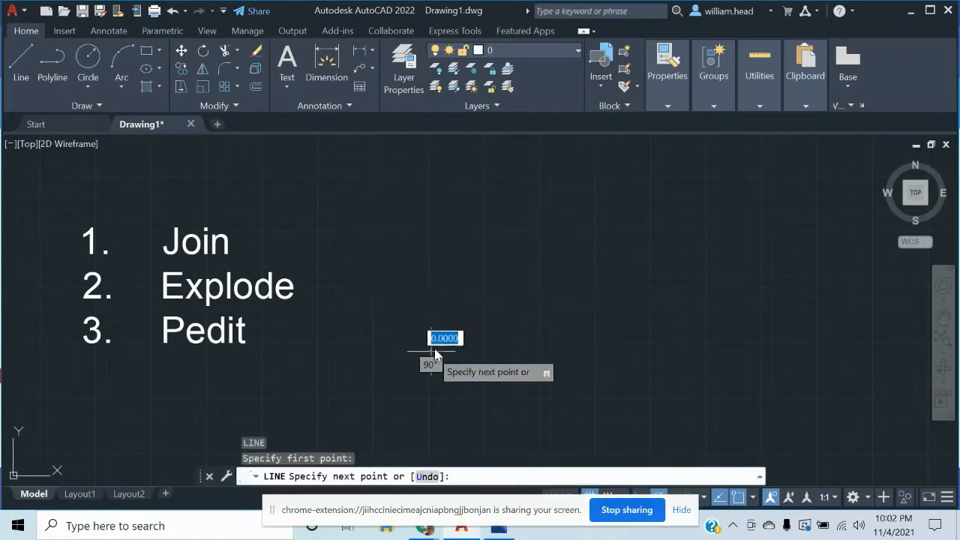
click(542, 212)
click(786, 212)
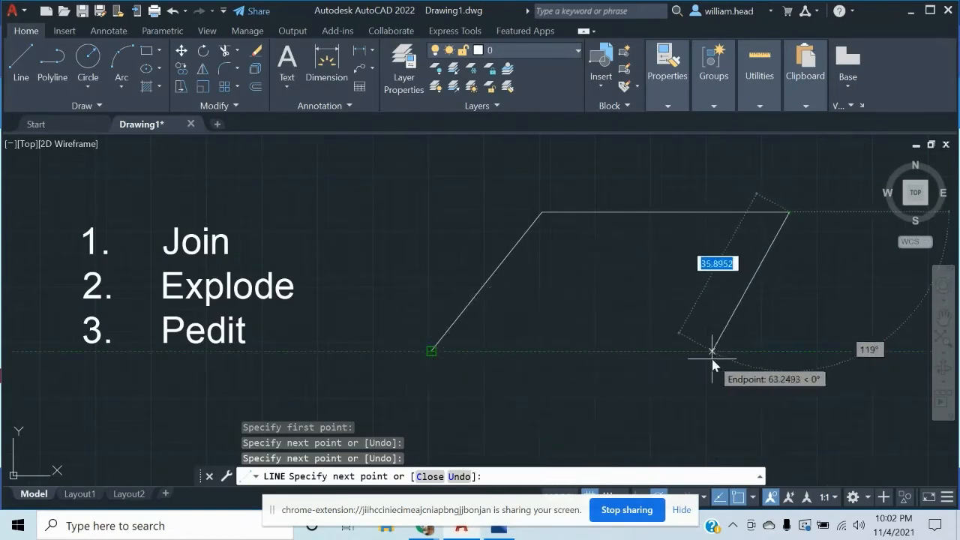
click(712, 350)
click(432, 353)
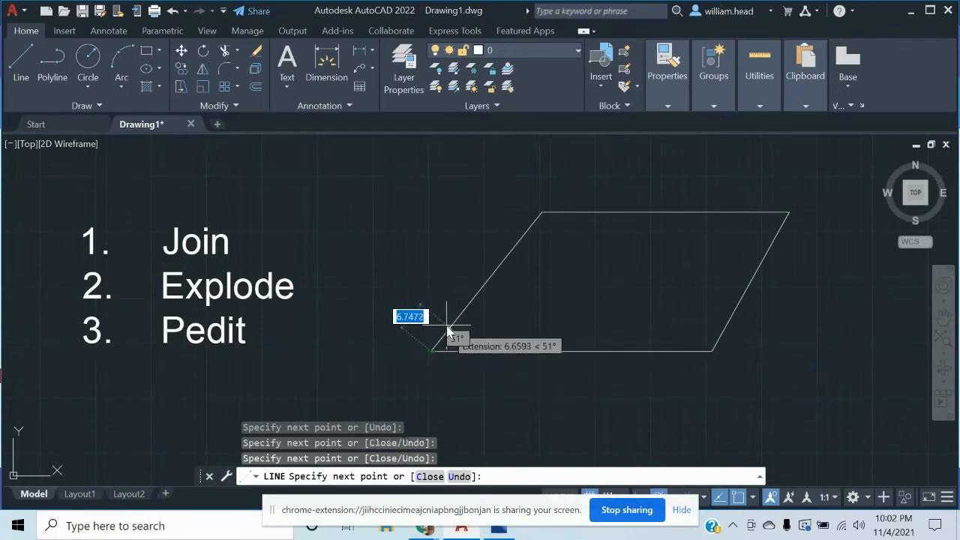
key(Escape)
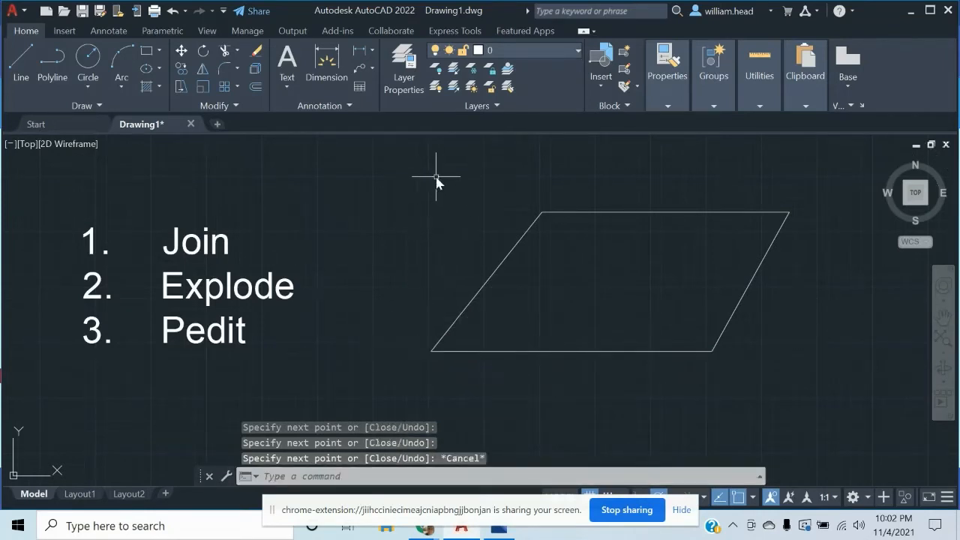
Select the parallelogram's edges one at a time to examine whether they are separate lines, and clear the selection
click(511, 250)
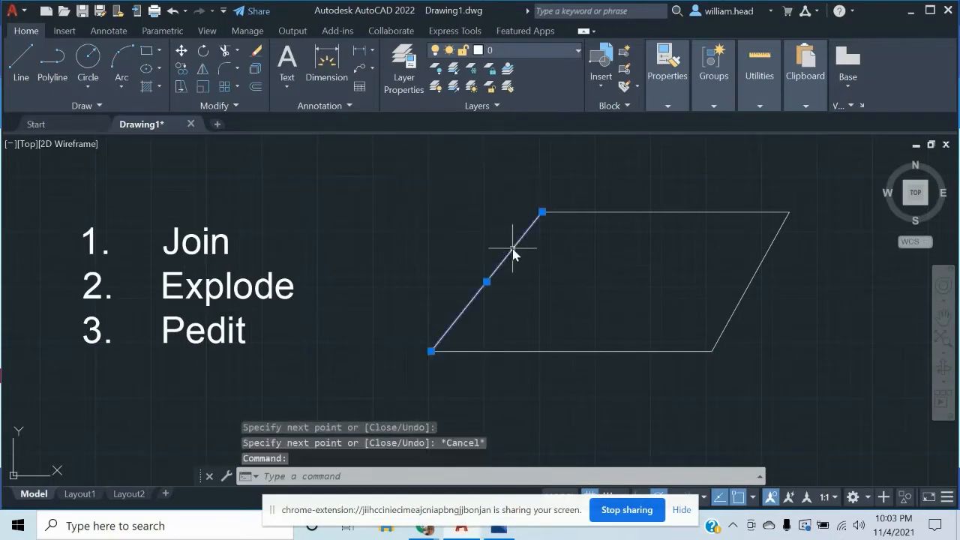
click(664, 212)
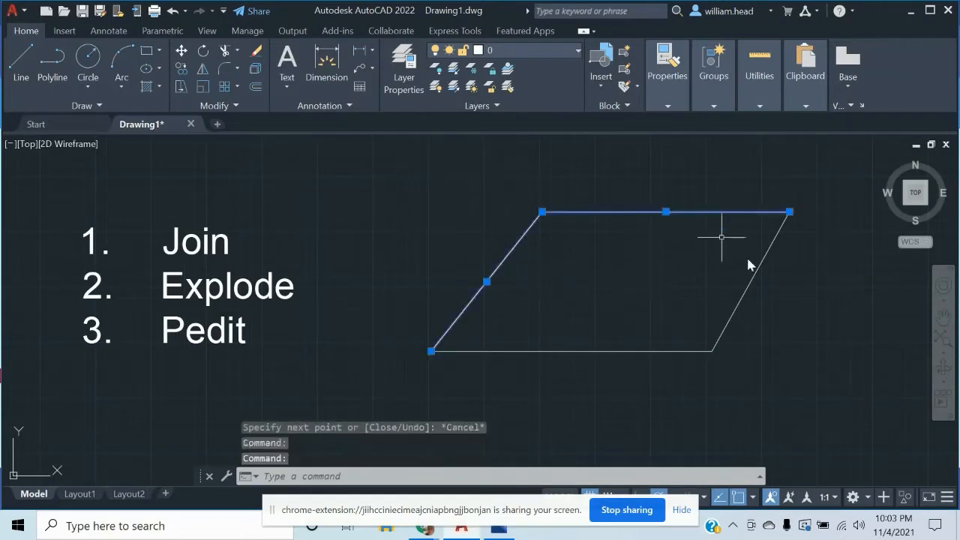
click(750, 281)
click(641, 351)
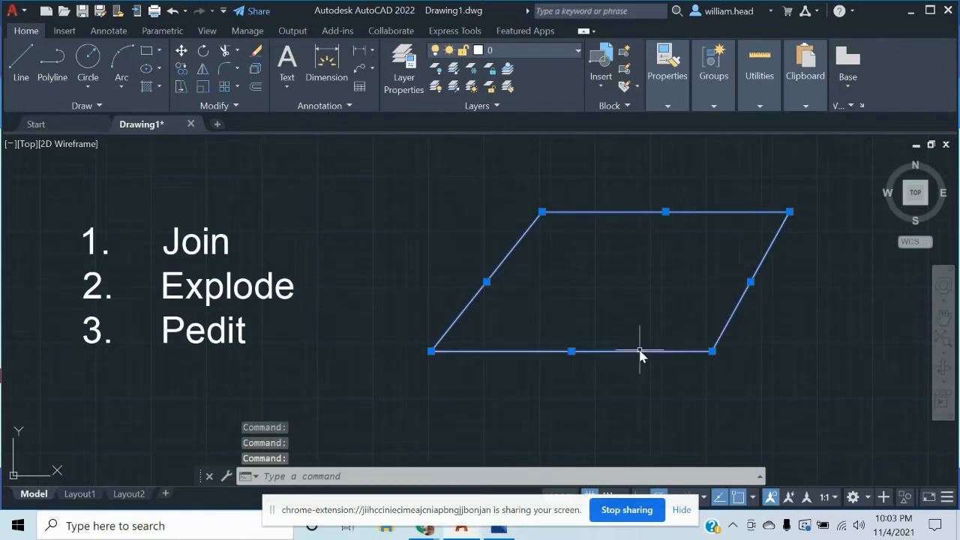
key(Escape)
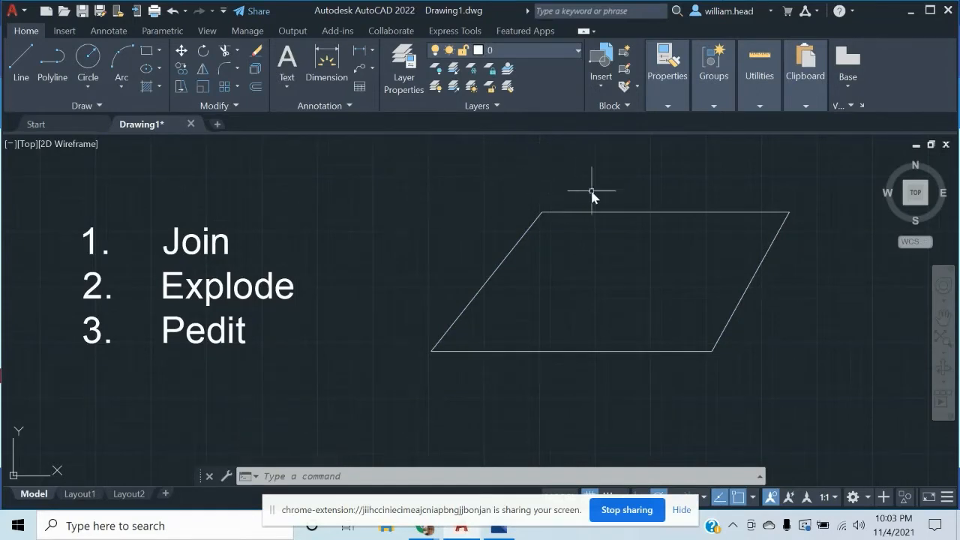
click(582, 214)
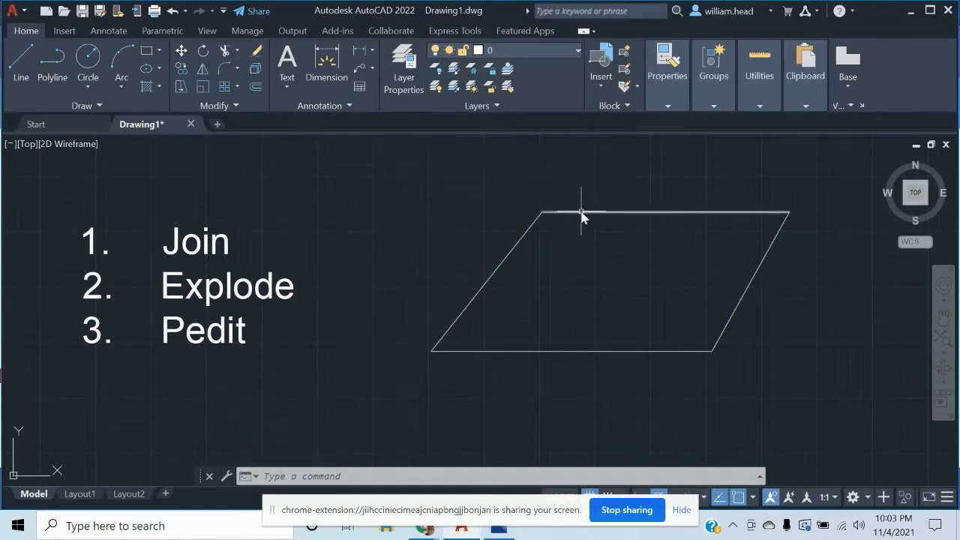
click(532, 225)
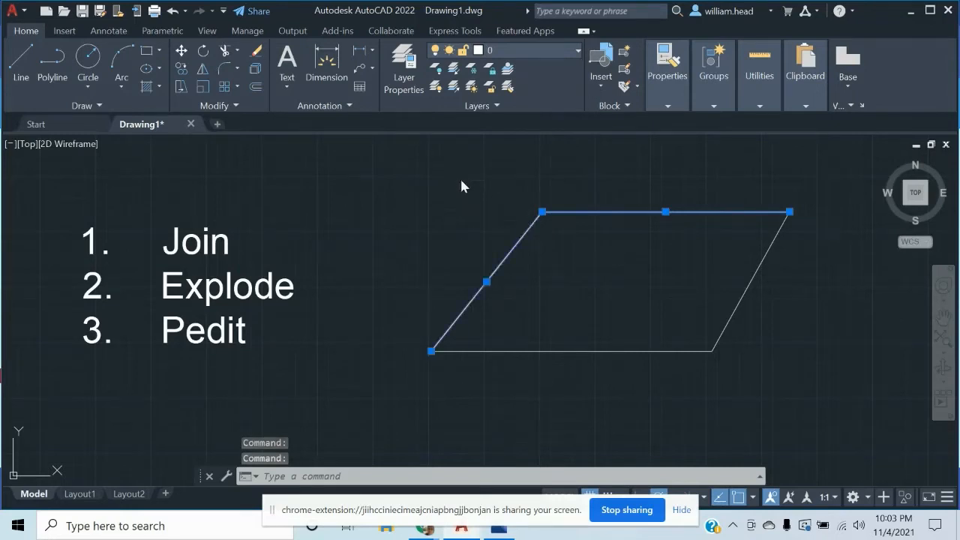
key(Escape)
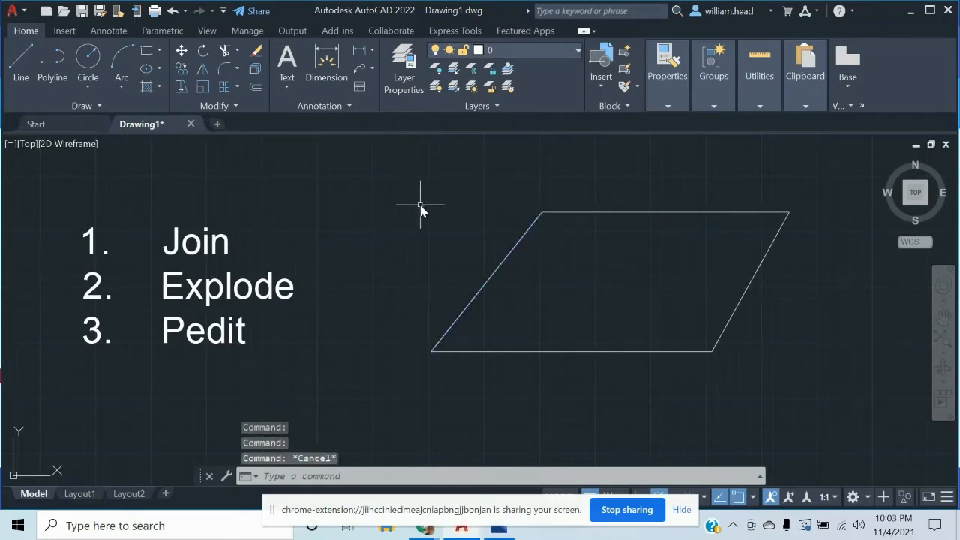
Join the parallelogram's four edges into one polyline and check the result by selecting it
text(join)
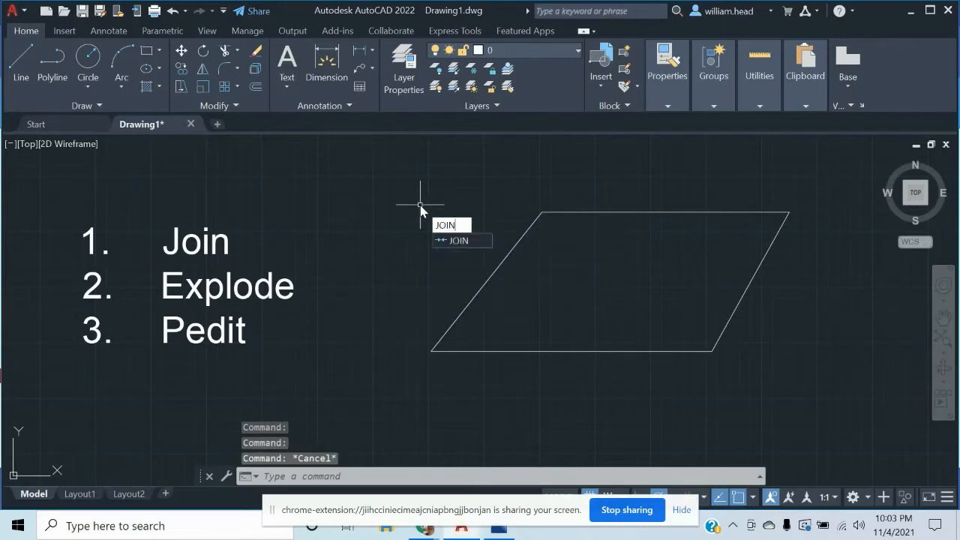
key(Return)
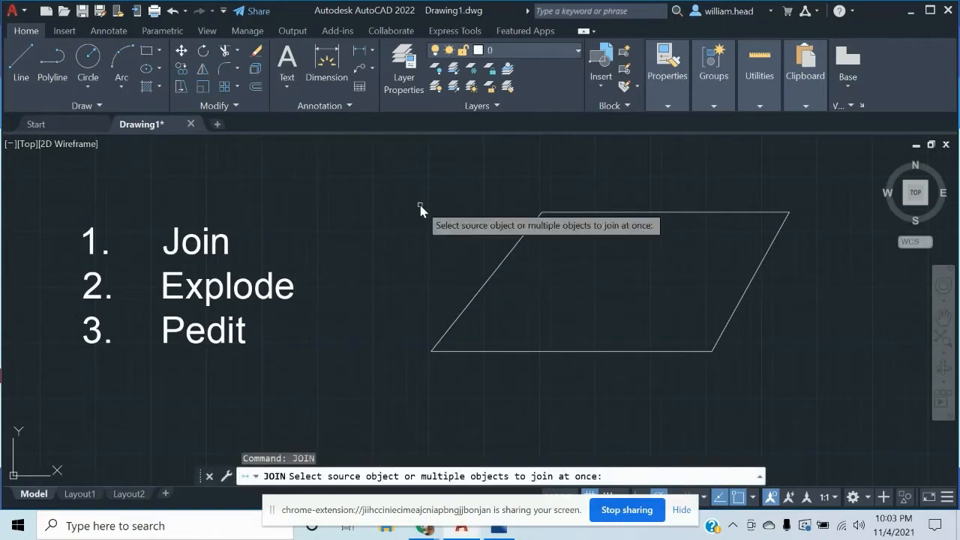
click(736, 214)
click(771, 248)
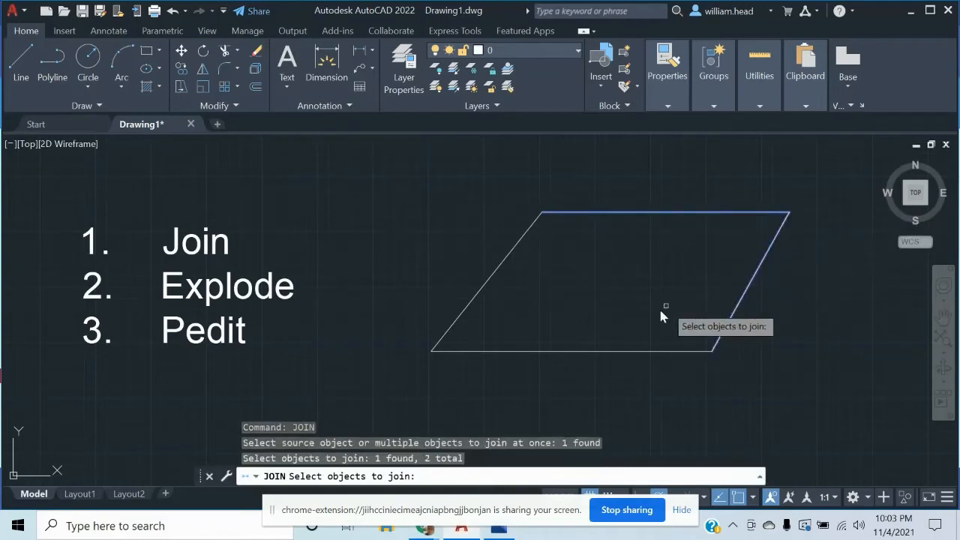
click(611, 350)
click(497, 263)
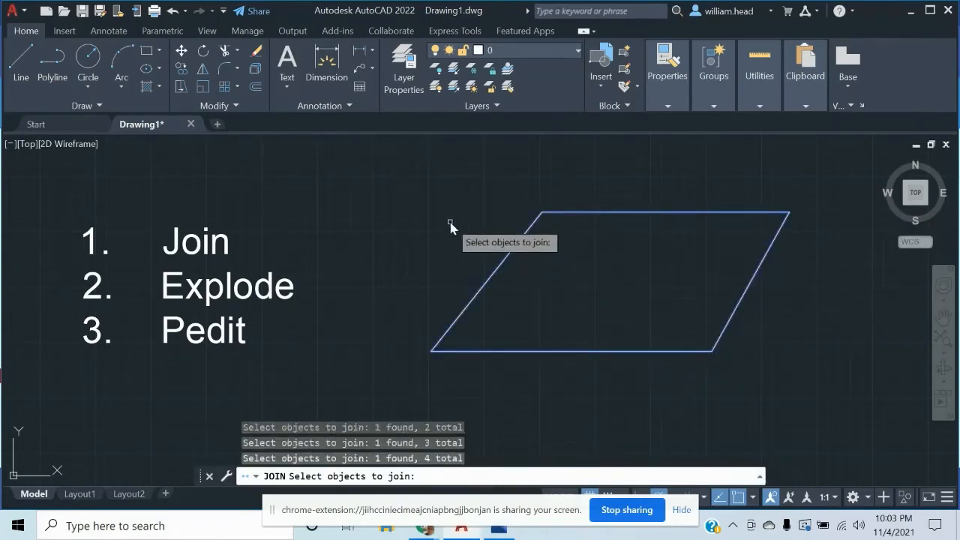
key(Return)
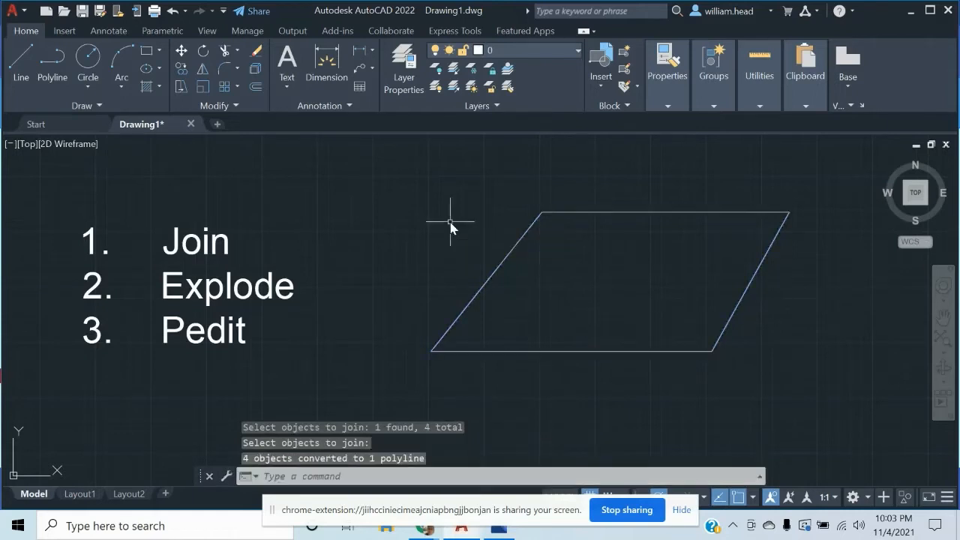
click(523, 234)
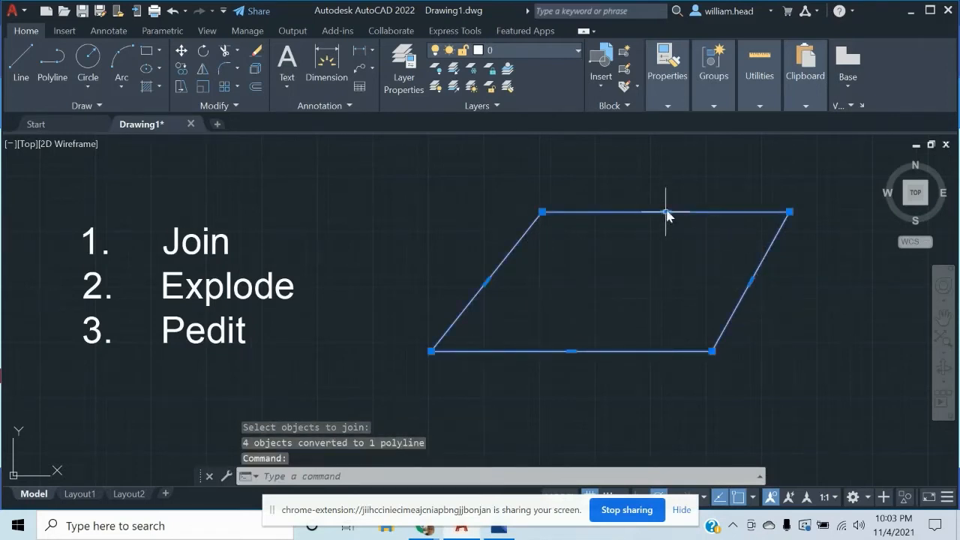
key(Escape)
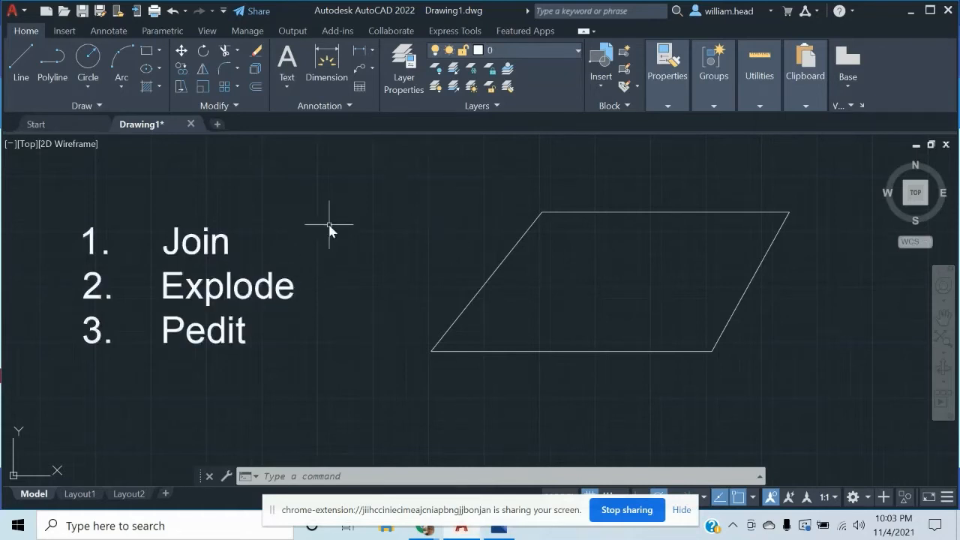
Explode the parallelogram polyline into separate lines and check its four edges by selecting them individually
text(EXP)
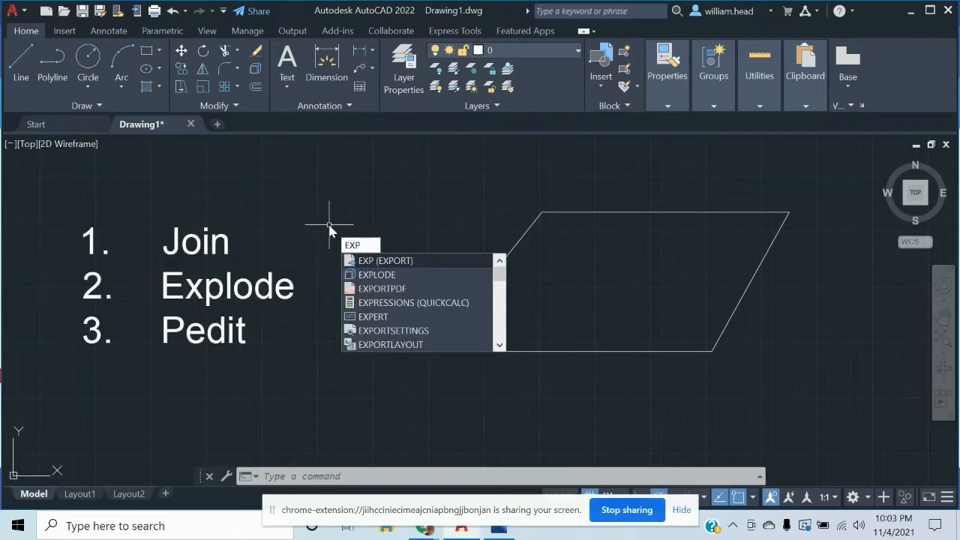
text(lode)
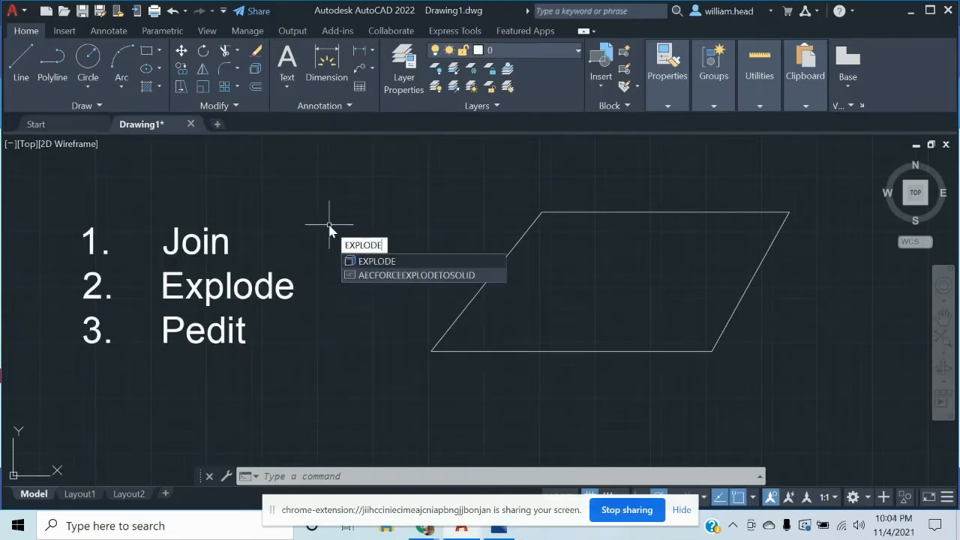
key(Return)
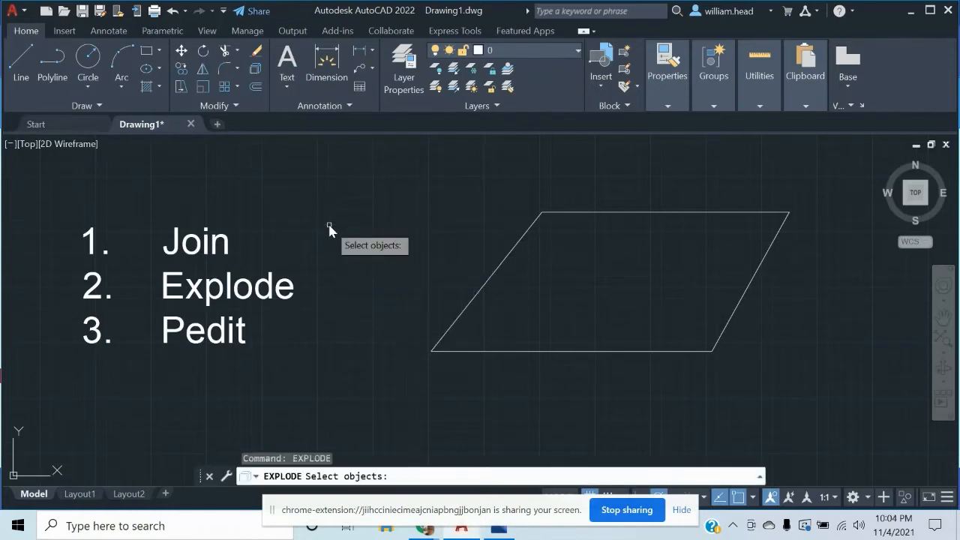
click(532, 224)
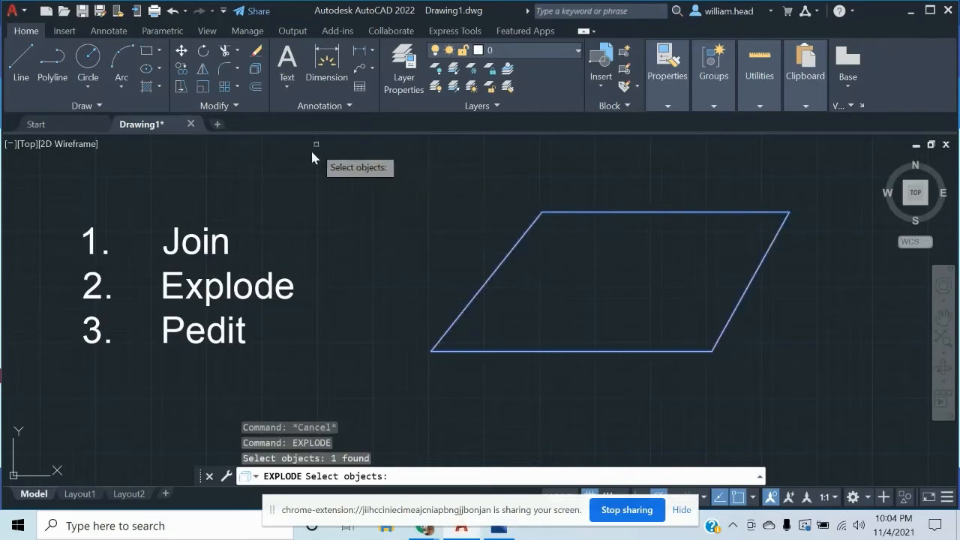
key(Return)
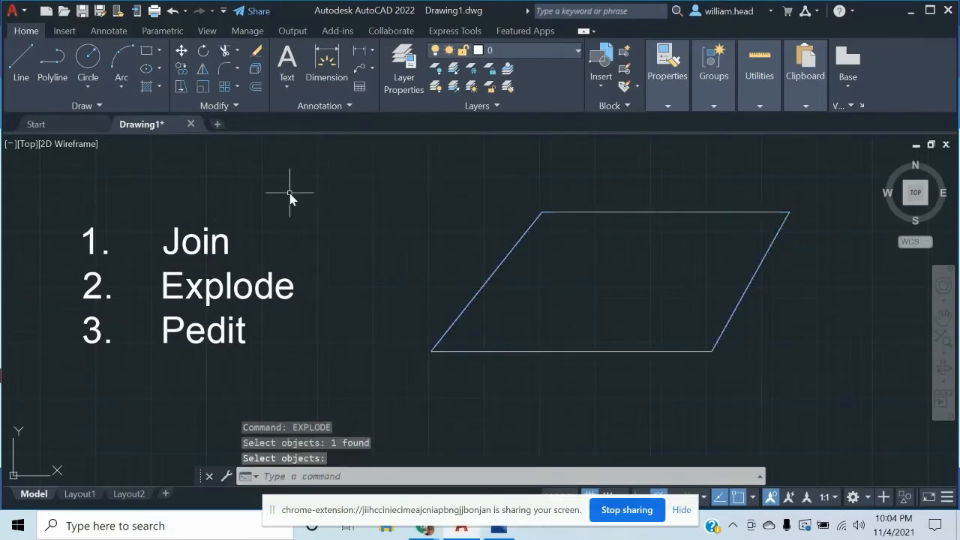
click(526, 231)
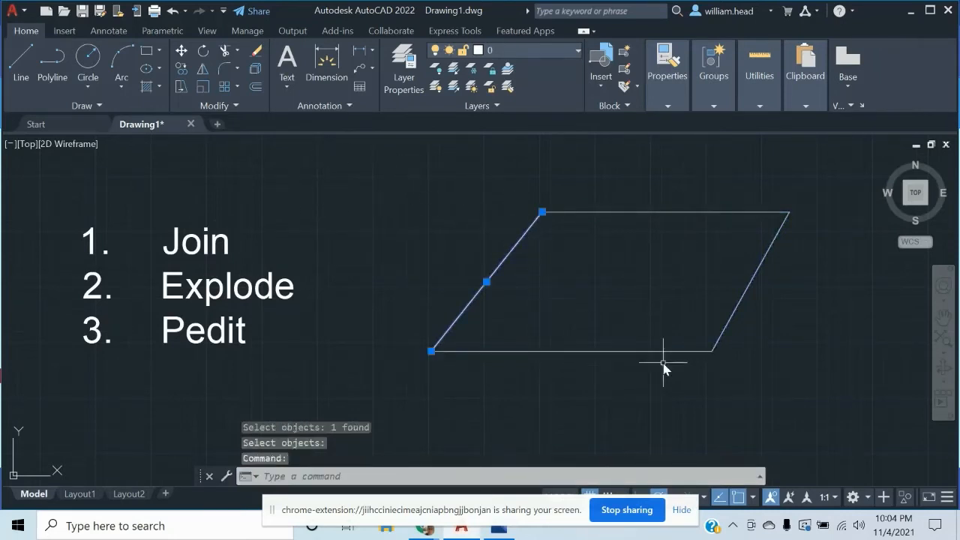
click(749, 285)
click(637, 214)
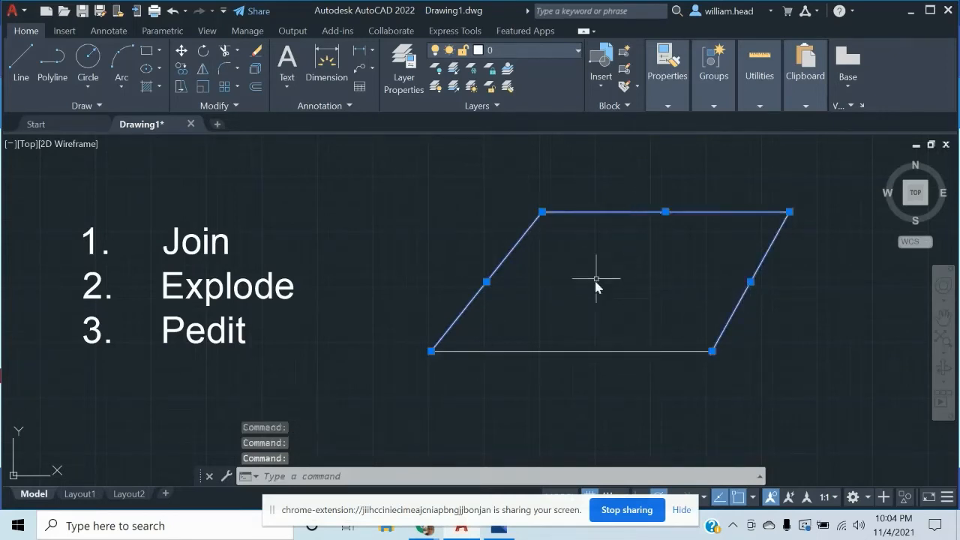
click(542, 351)
key(Escape)
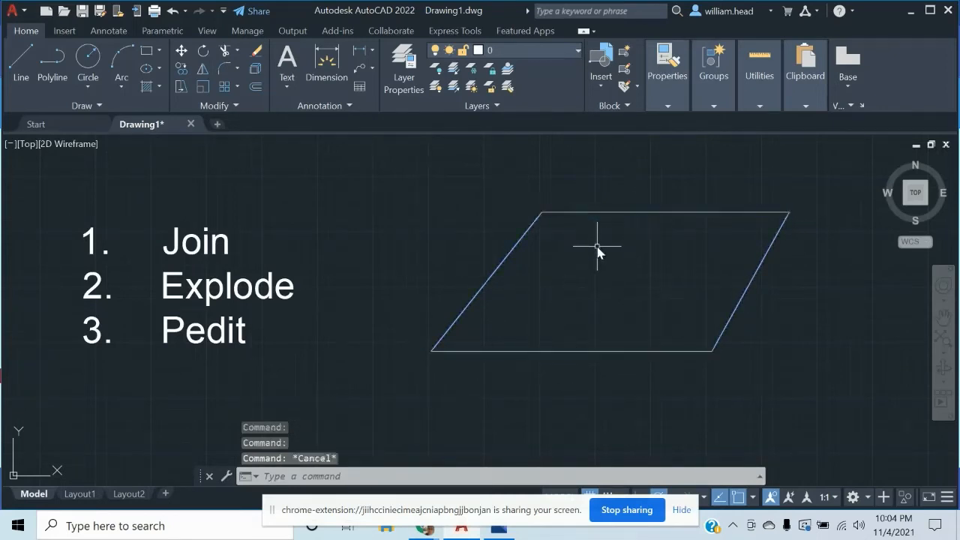
Join only the parallelogram's top and left edges into a polyline and check which segments select together
text(join)
key(Return)
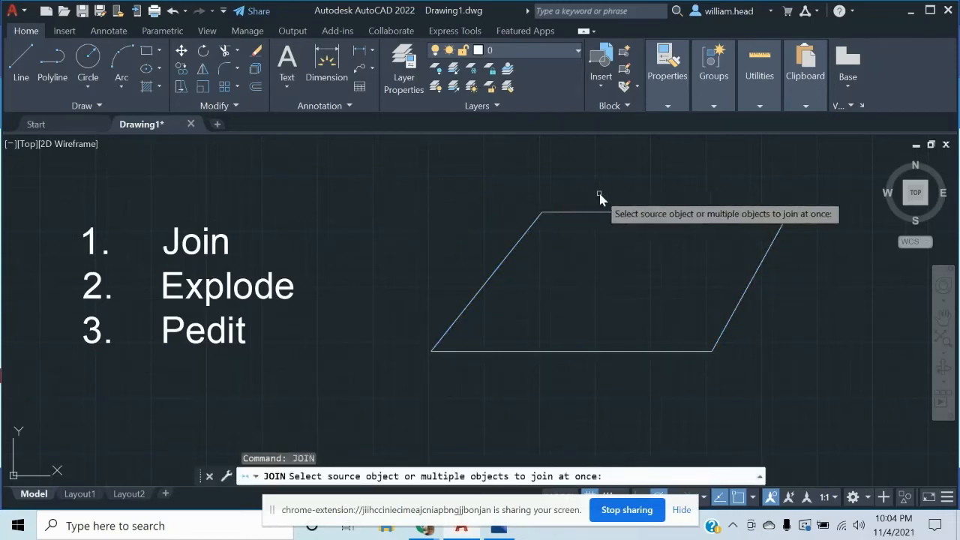
click(613, 212)
click(526, 232)
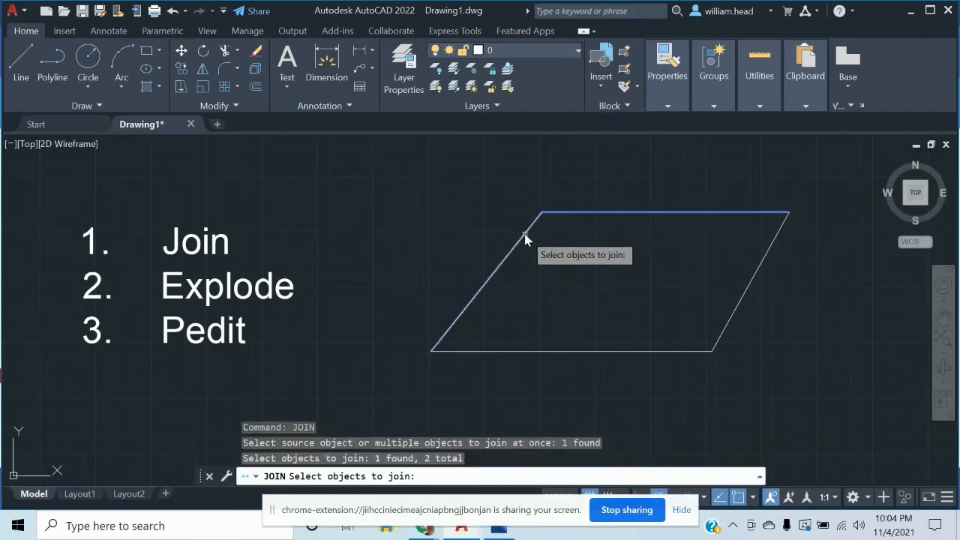
key(Return)
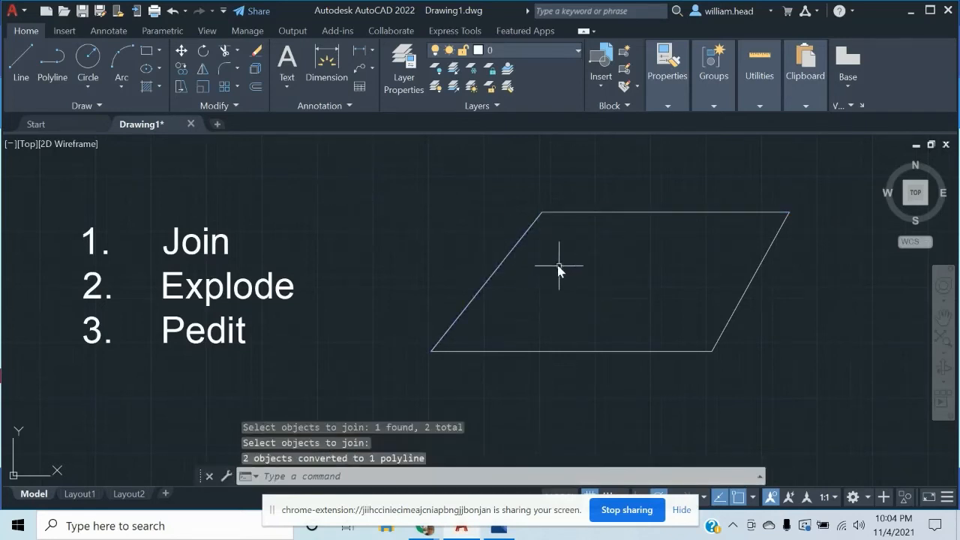
click(517, 245)
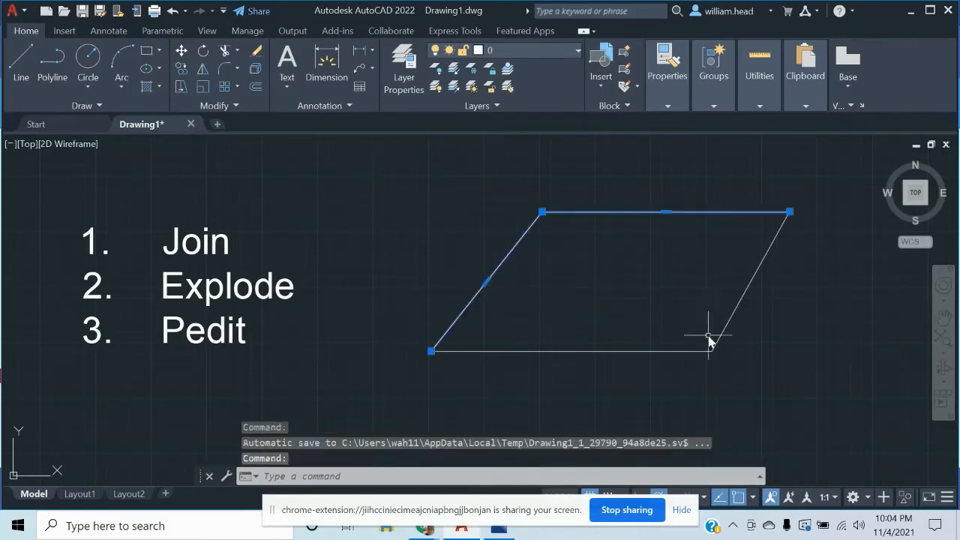
click(634, 351)
click(725, 322)
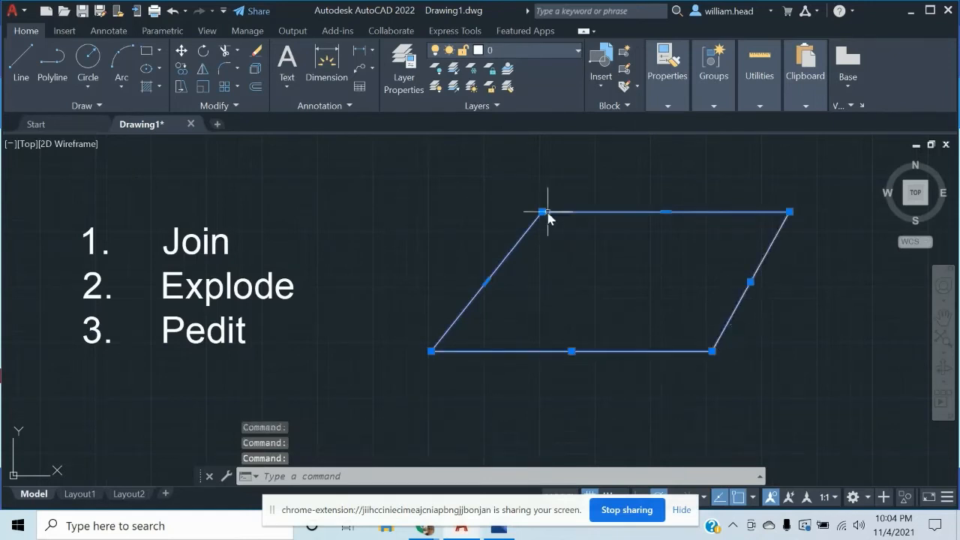
key(Escape)
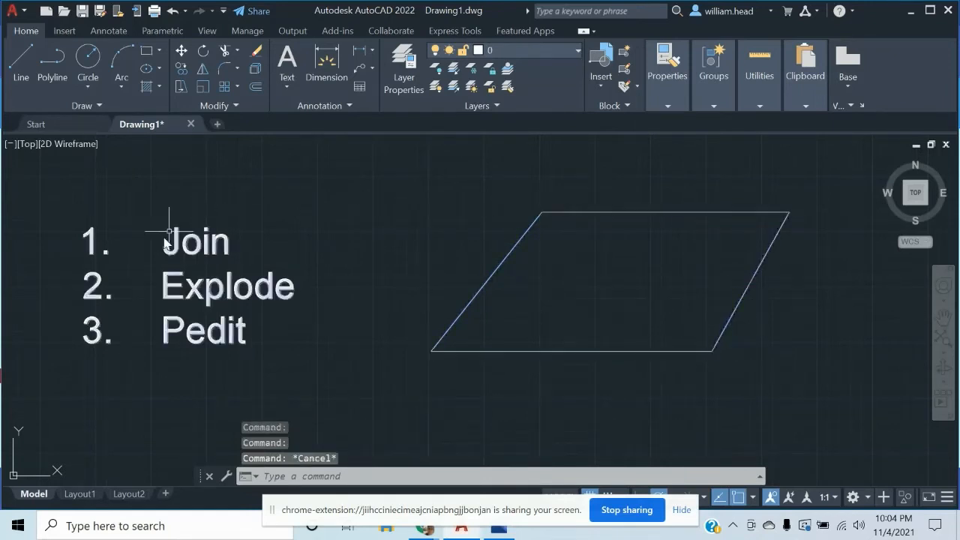
Explode the whole parallelogram so its joined top and left edges become separate lines
click(775, 376)
click(446, 198)
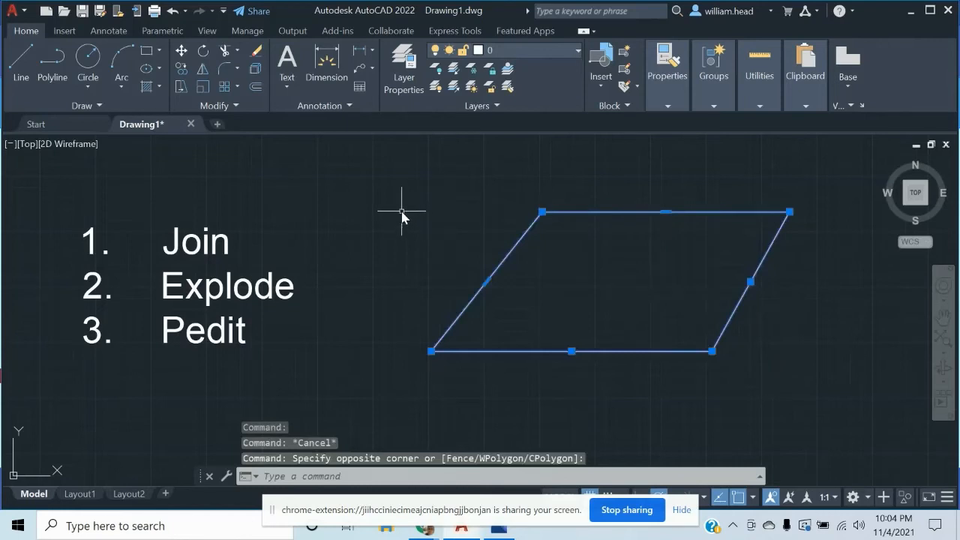
text(explode)
key(Return)
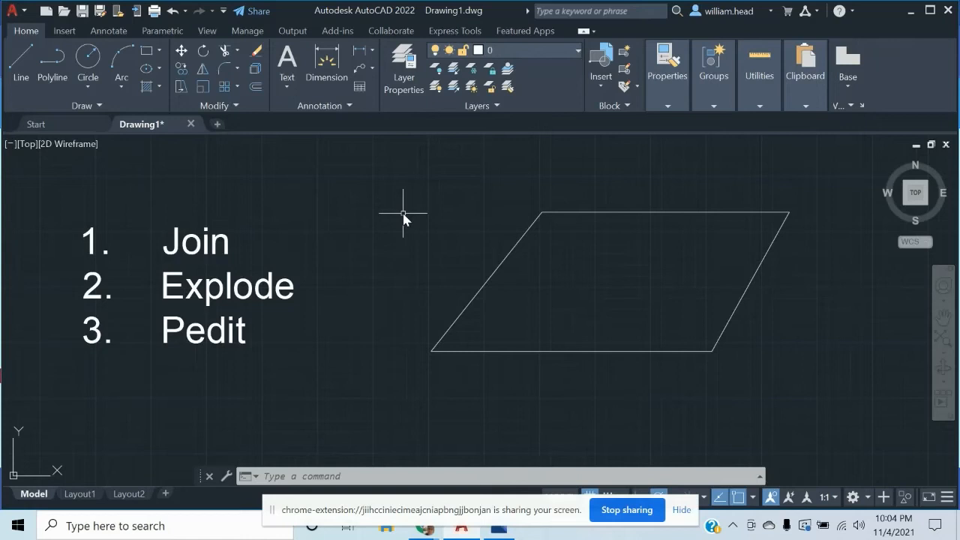
Start Pedit with the Multiple option on the parallelogram's four edges and convert the lines to polylines
text(pedit)
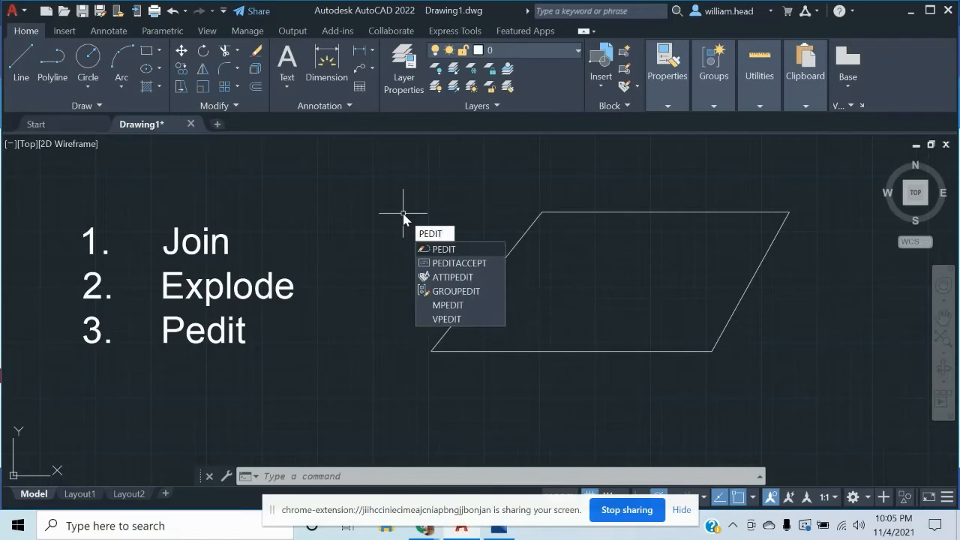
key(Return)
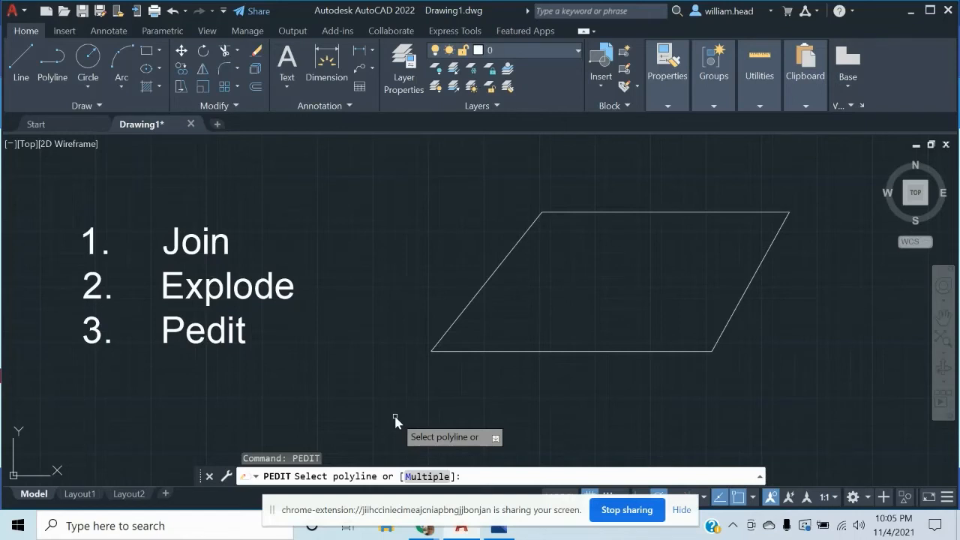
text(m)
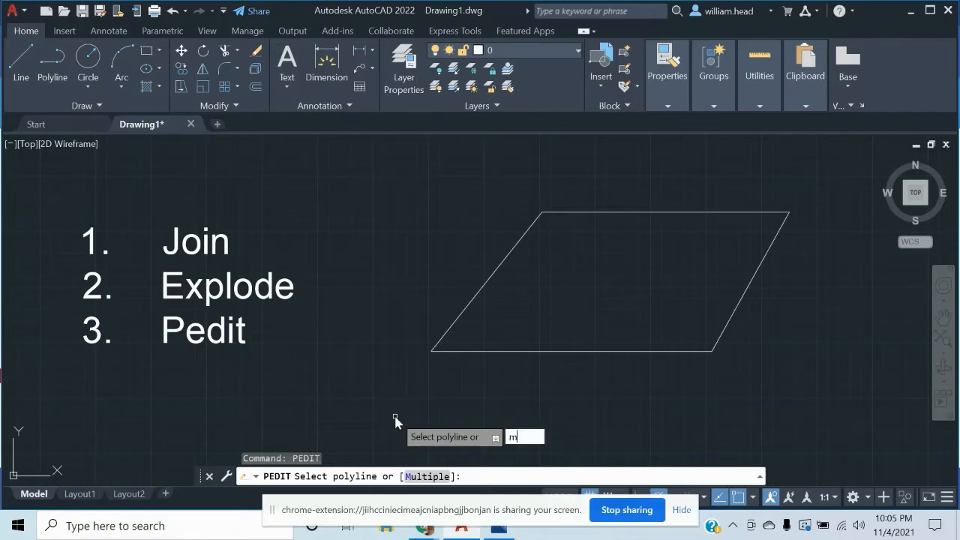
key(Return)
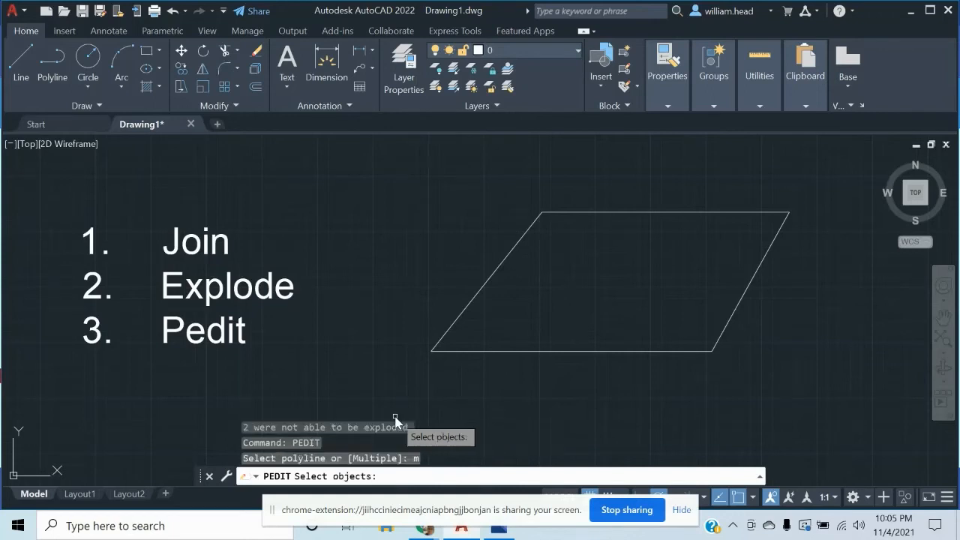
click(459, 351)
click(460, 314)
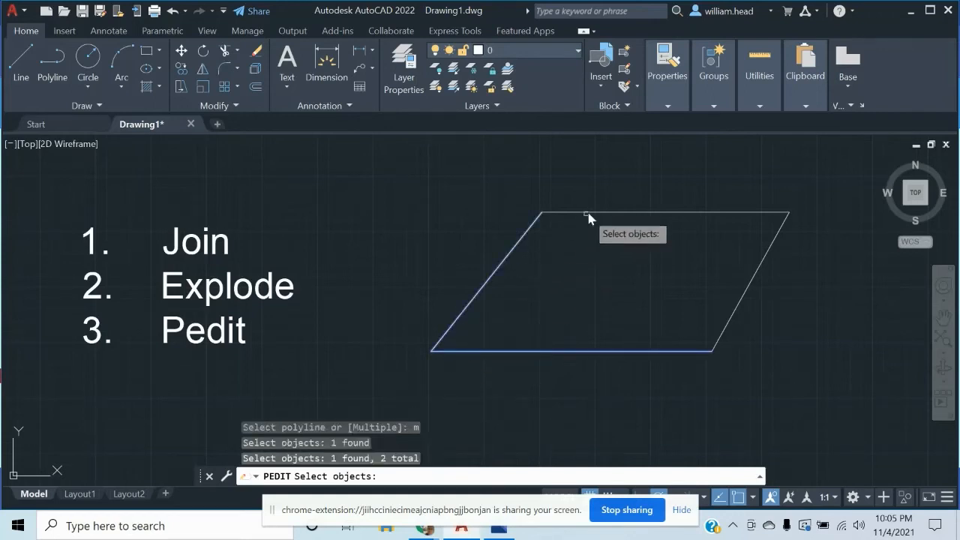
click(595, 213)
click(756, 273)
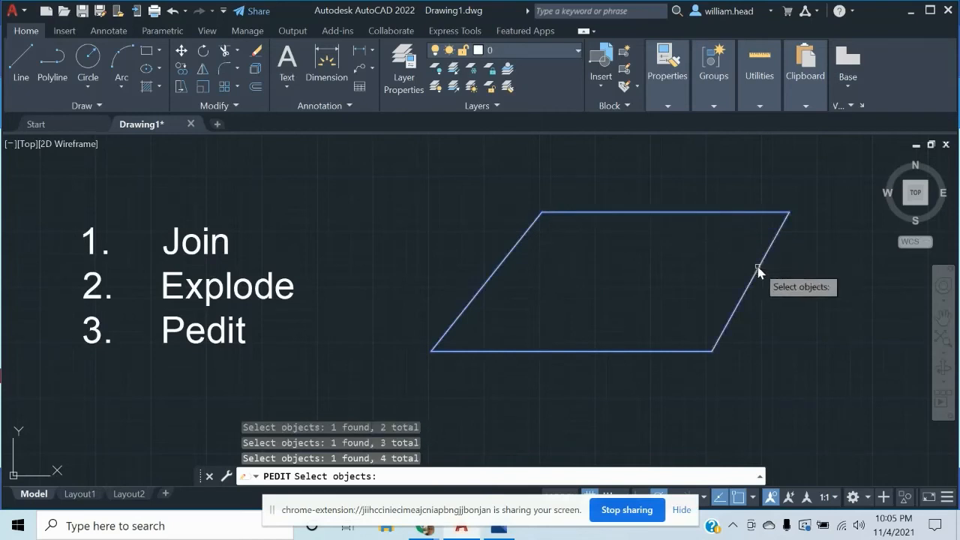
key(Return)
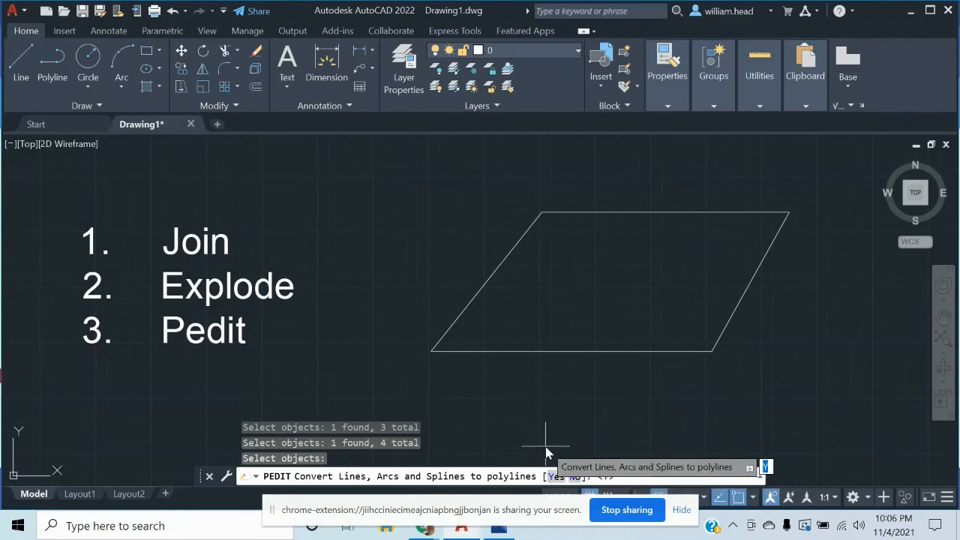
text(y)
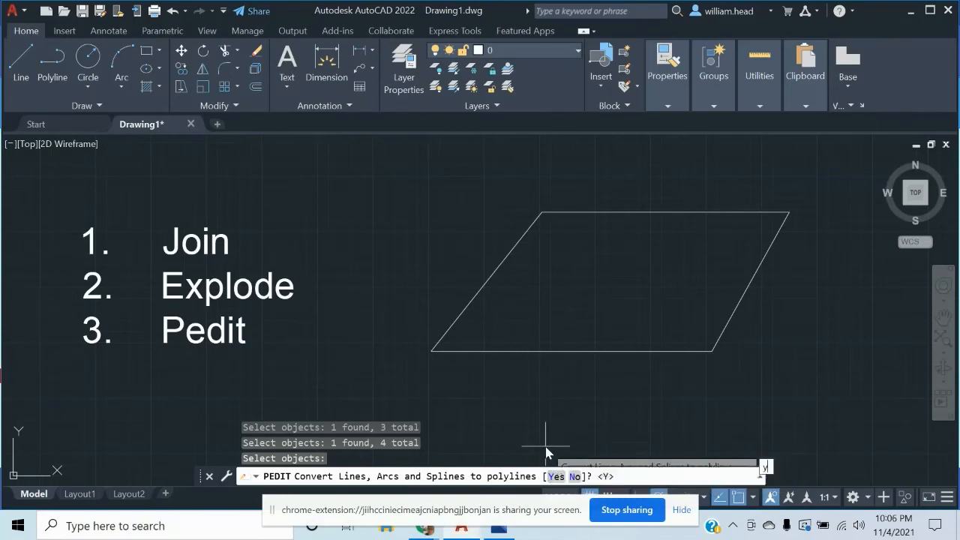
key(Return)
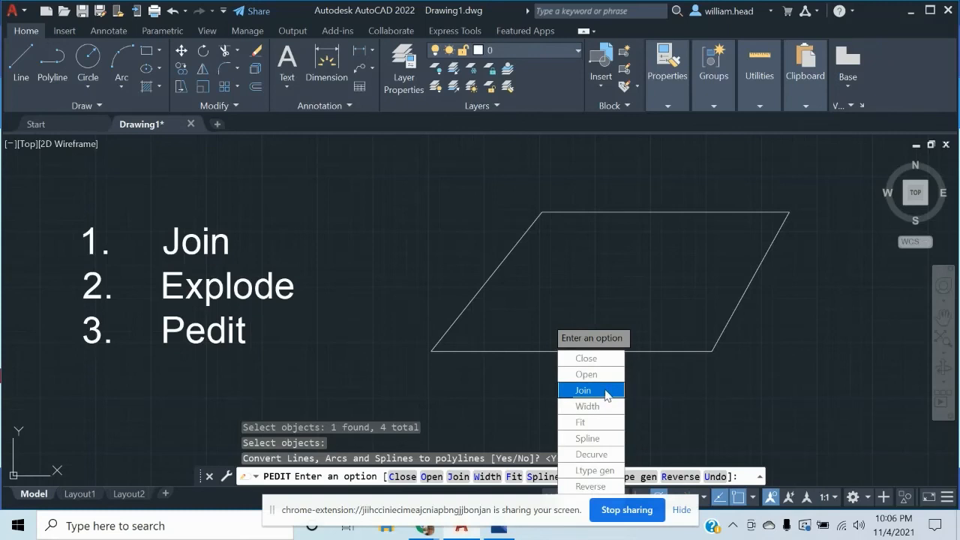
Join the four converted edges with a fuzz distance of 3.1750, end Pedit, and check the parallelogram by selecting it
text(j)
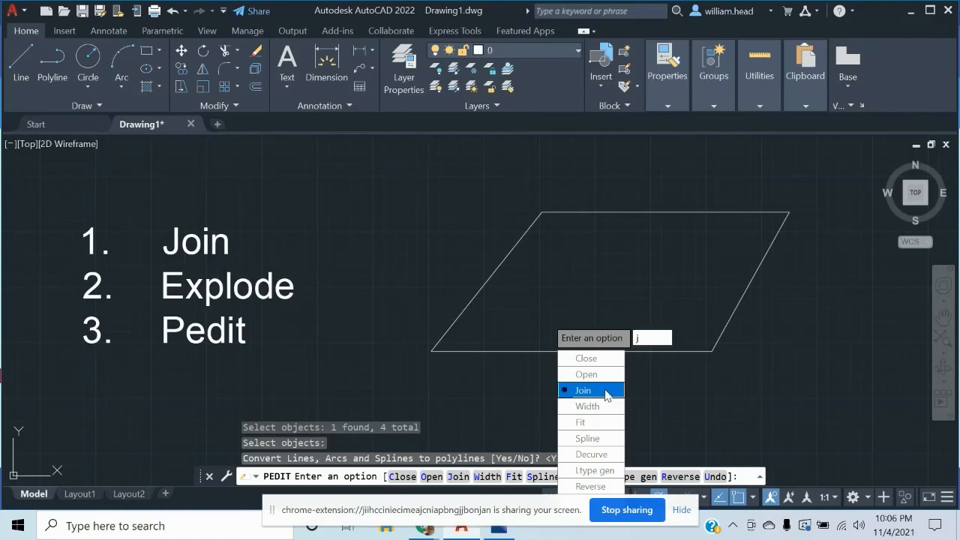
key(Return)
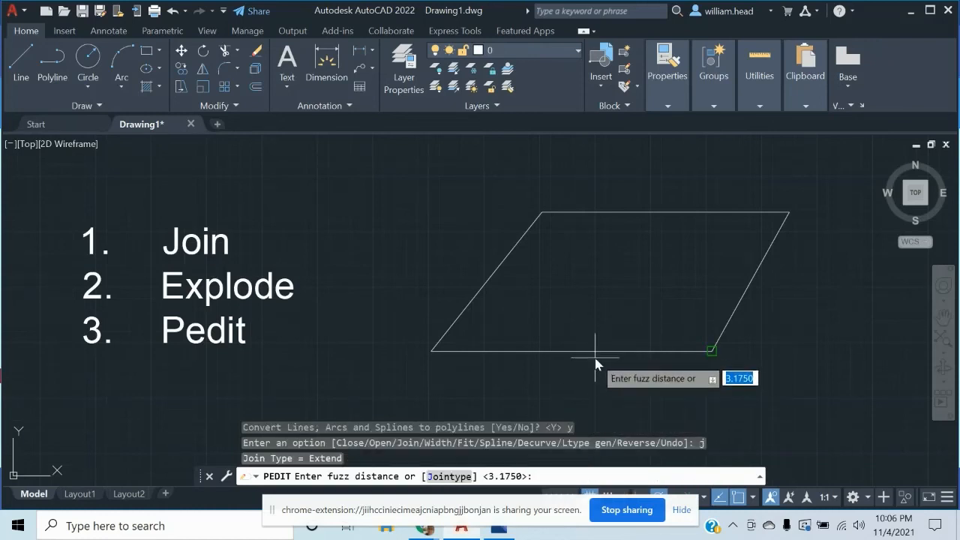
key(Return)
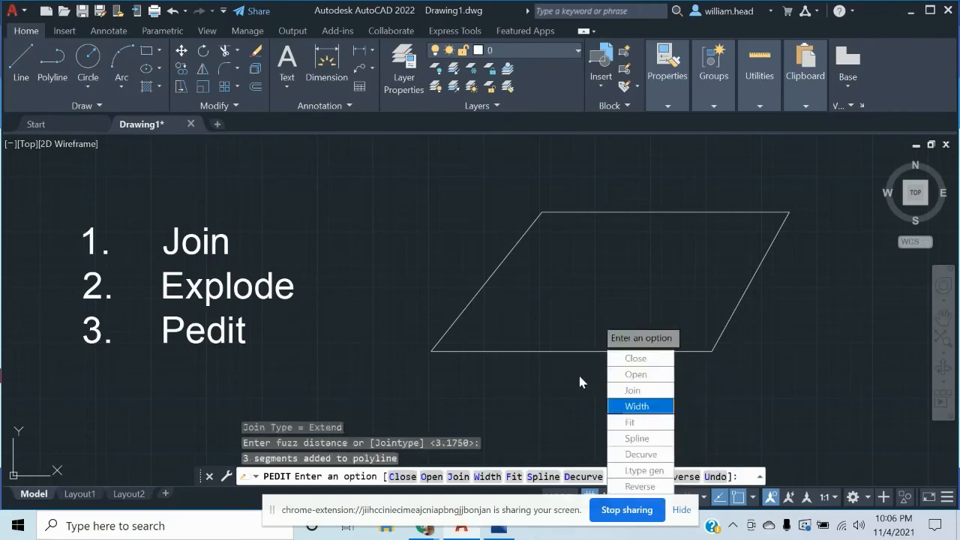
key(Escape)
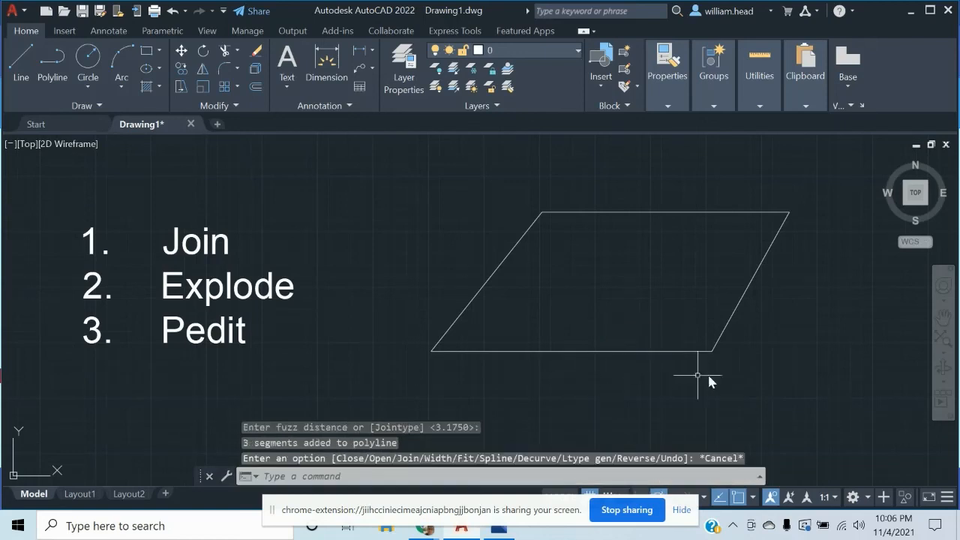
click(567, 192)
click(515, 244)
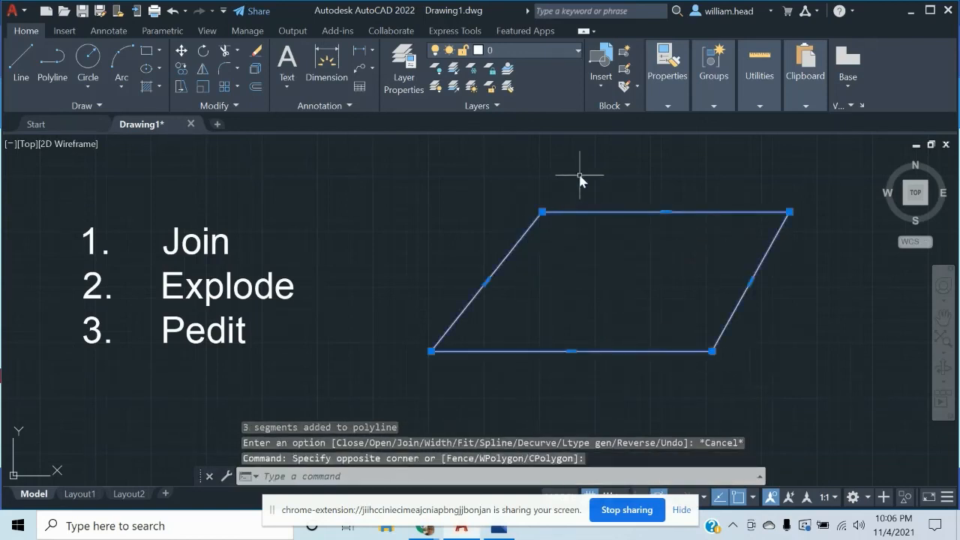
key(Escape)
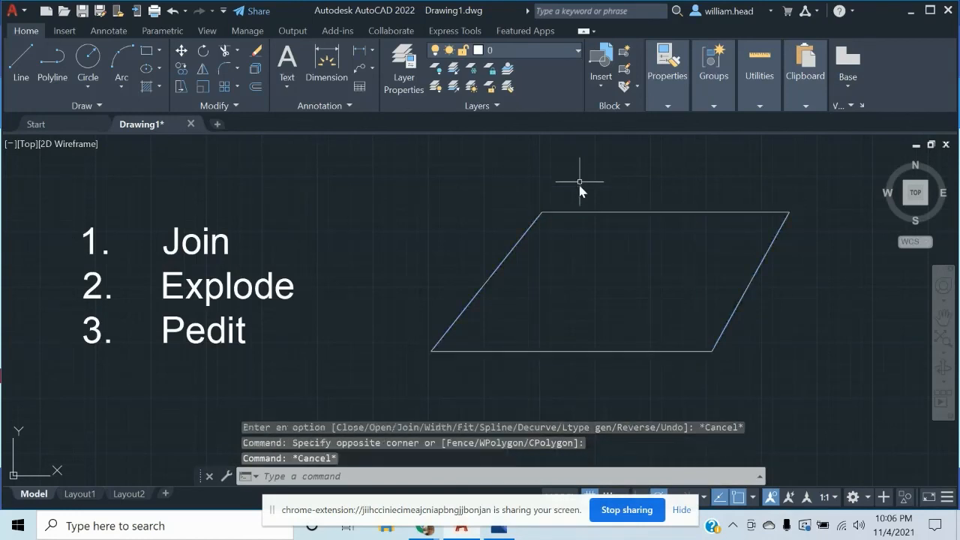